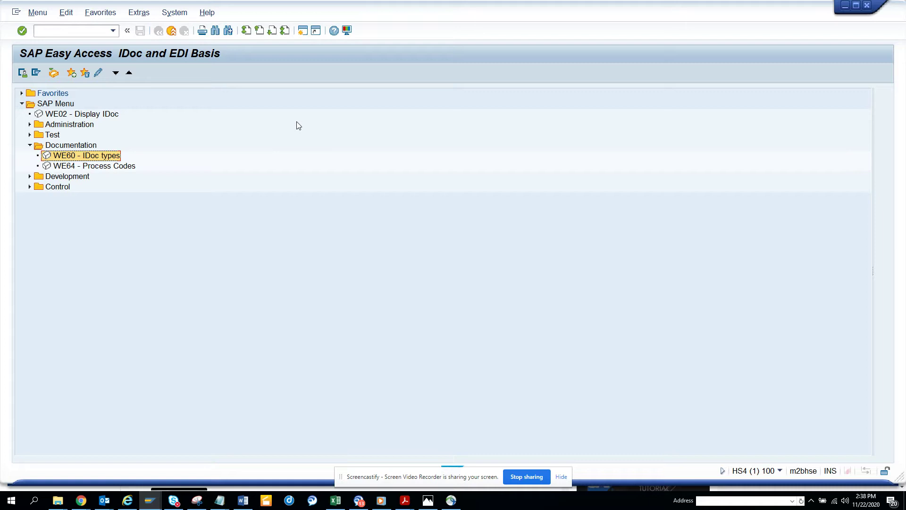
Step: Put the cursor in the SAP command field so a transaction code can be entered
{"action": "left_click", "coordinate": [55, 28]}
Step: Run transaction WE60 and select the DEBMAS01 basic type entry
{"action": "type", "text": "we60"}
{"action": "key", "text": "Return"}
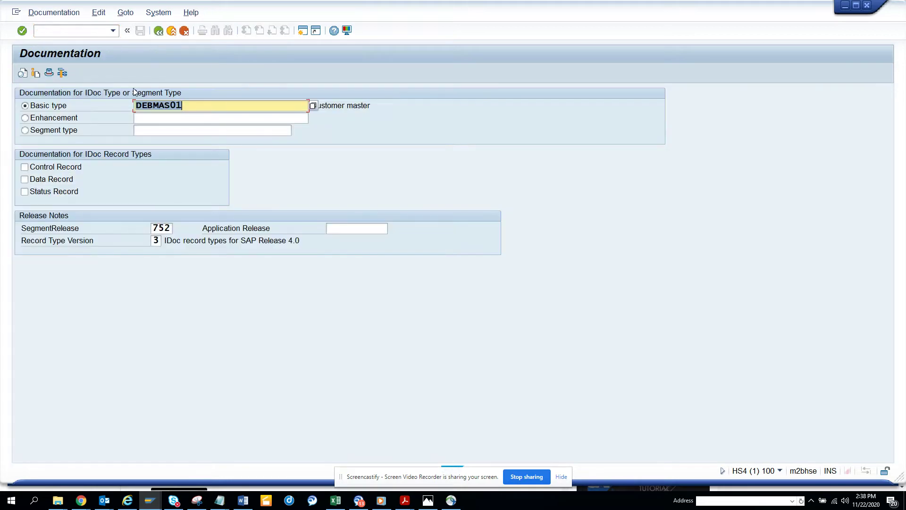
{"action": "left_click_drag", "start_coordinate": [188, 105], "coordinate": [138, 105]}
Step: Show DEBMAS01 as C-header data declarations and page through the E2KNA1M005 fields like kunnr and land1
{"action": "left_click", "coordinate": [52, 75]}
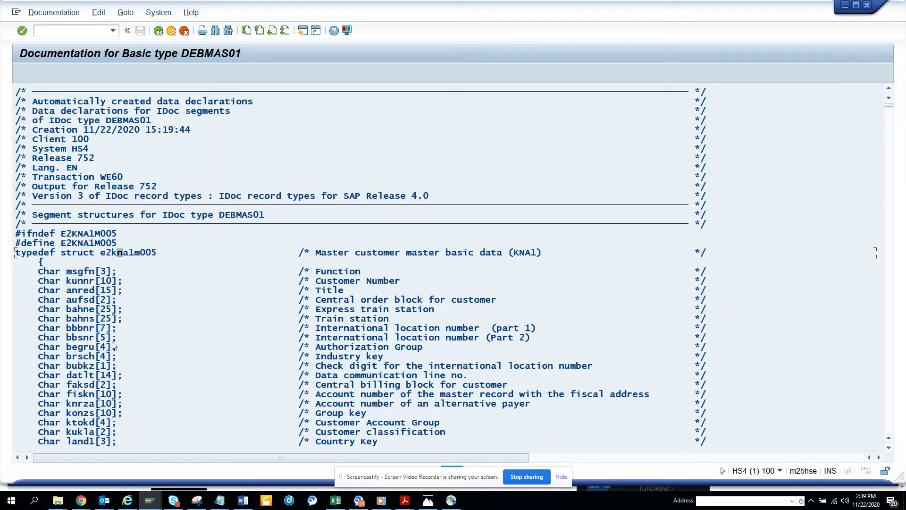
{"action": "key", "text": "Page_Down"}
{"action": "key", "text": "Page_Down"}
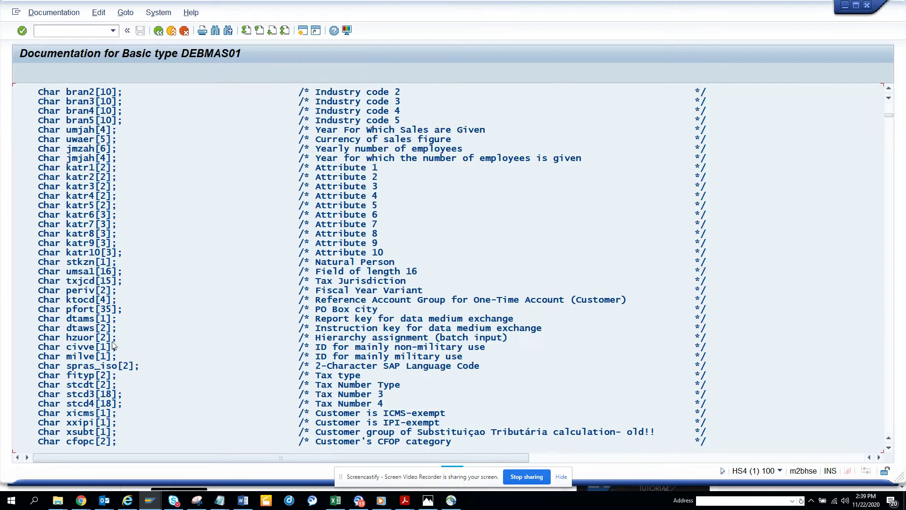
{"action": "scroll", "coordinate": [113, 345], "scroll_direction": "up", "scroll_amount": 13}
{"action": "scroll", "coordinate": [112, 345], "scroll_direction": "down", "scroll_amount": 13}
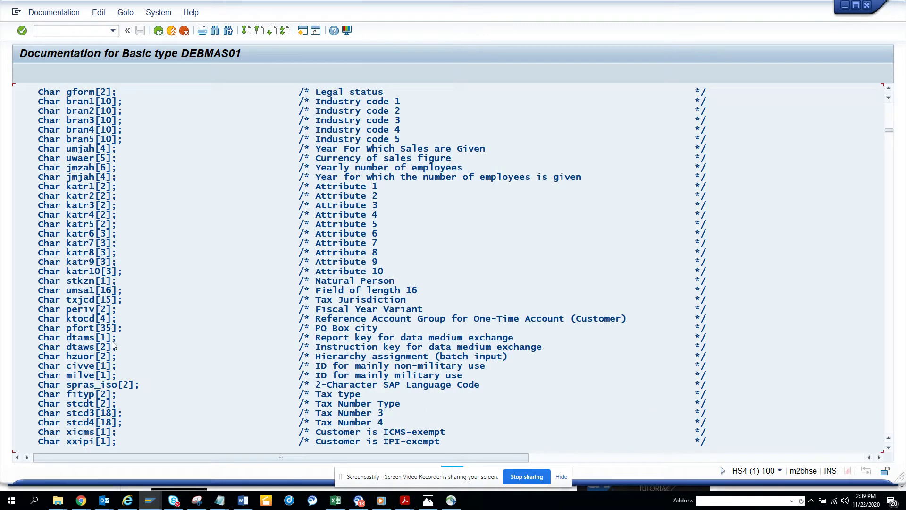
Step: Open DEBMAS01 HTML documentation and jump to the E1KNA1M field definitions, such as ORT01 and PSTLZ
{"action": "left_click", "coordinate": [159, 31]}
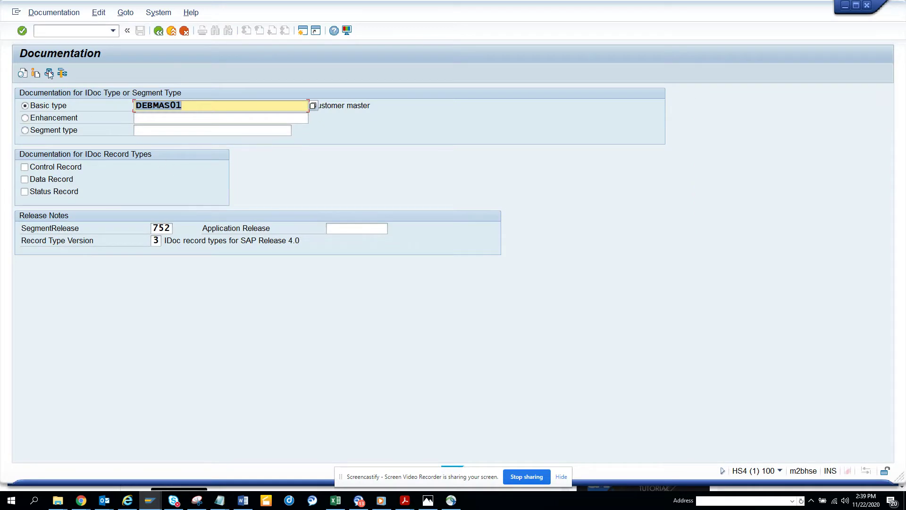
{"action": "left_click", "coordinate": [22, 74]}
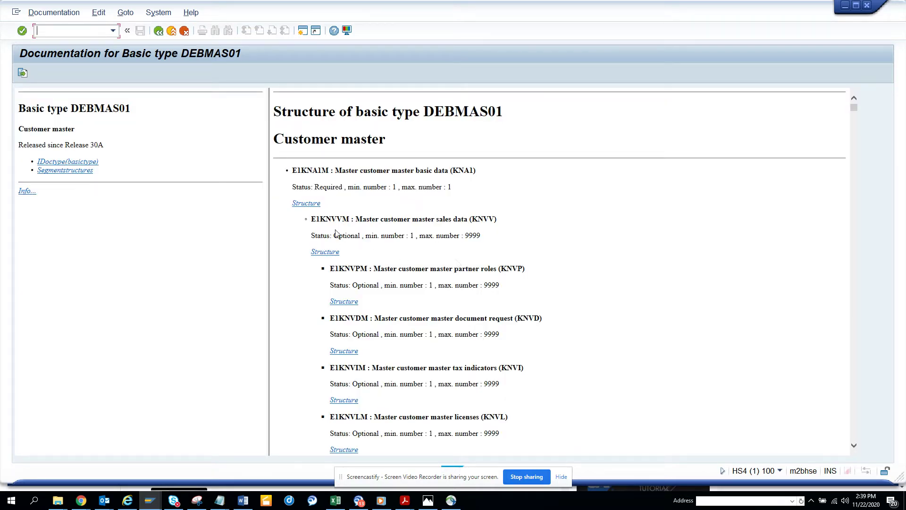
{"action": "left_click", "coordinate": [302, 203]}
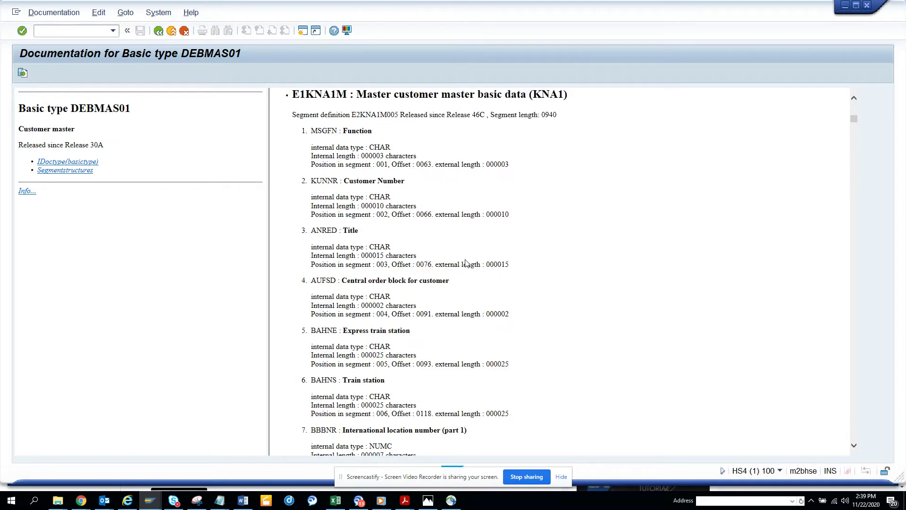
{"action": "scroll", "coordinate": [466, 263], "scroll_direction": "down", "scroll_amount": 20}
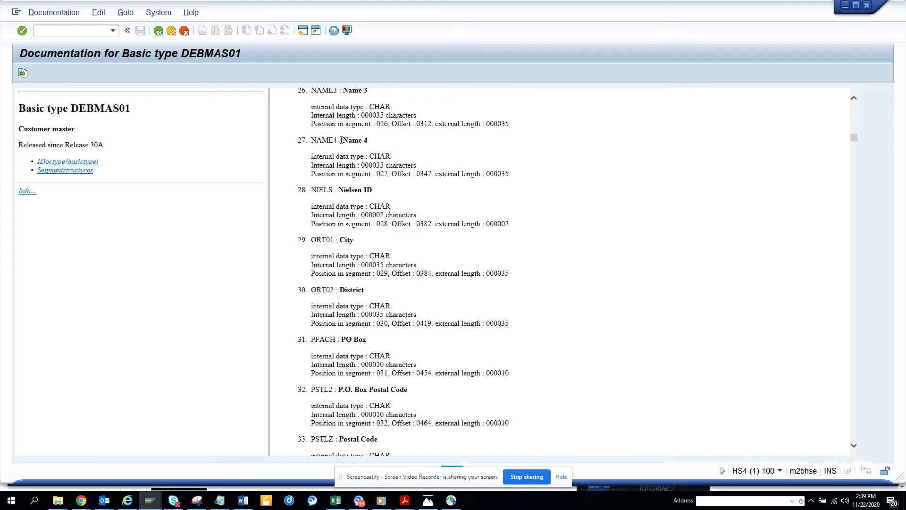
Step: Pick INVOIC01 from an invoic* basic-type search and show its C-header segment declarations
{"action": "left_click", "coordinate": [158, 32]}
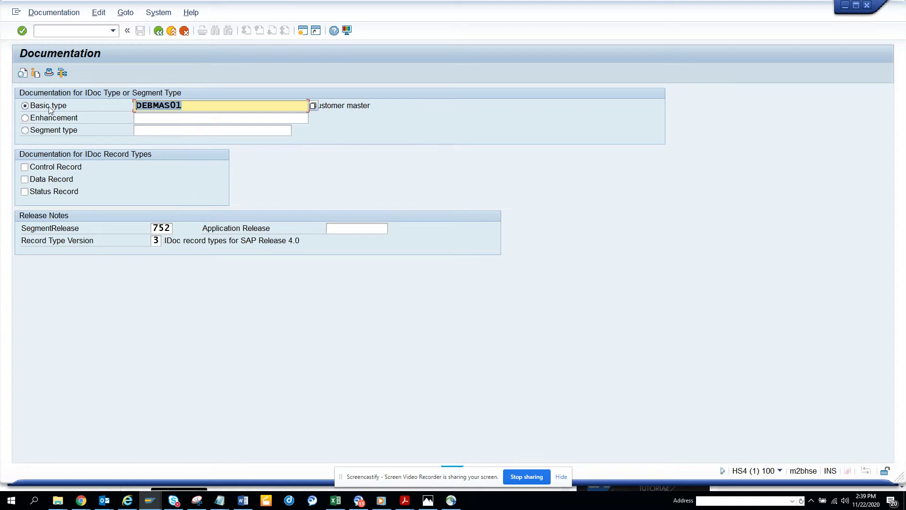
{"action": "type", "text": "invoic*"}
{"action": "key", "text": "F4"}
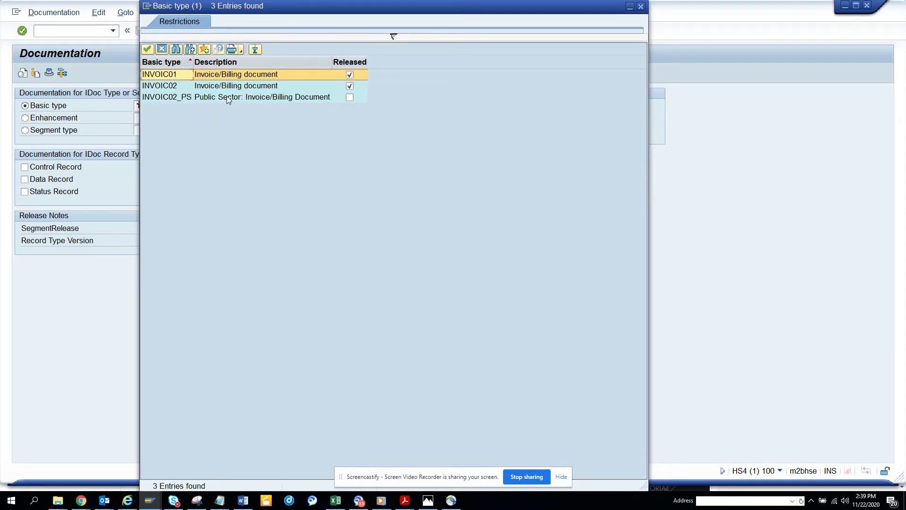
{"action": "double_click", "coordinate": [256, 77]}
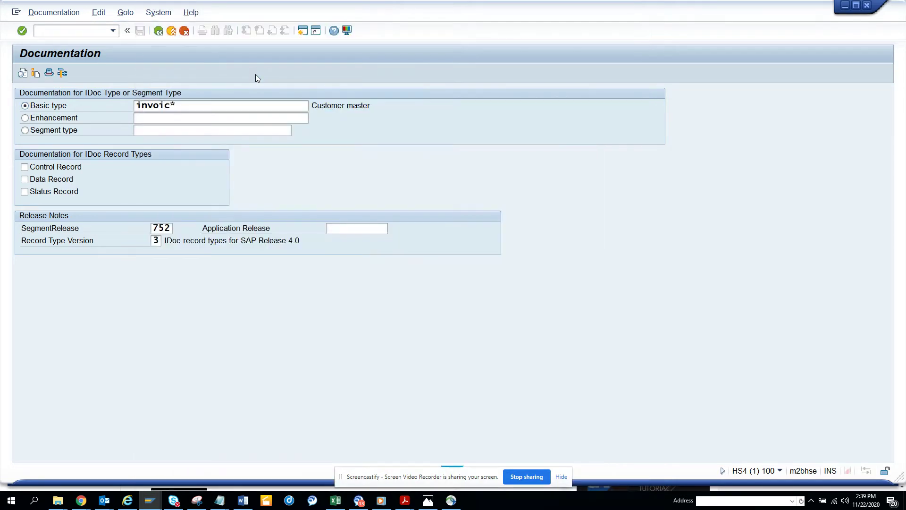
{"action": "left_click", "coordinate": [37, 76]}
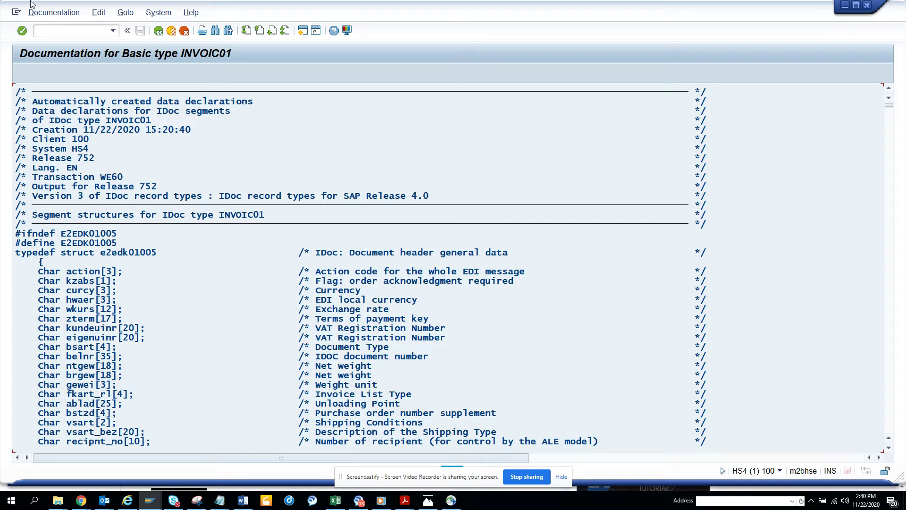
Step: View INVOIC01 HTML documentation at the E1EDK01 field list, then go back to the selection screen
{"action": "left_click", "coordinate": [160, 29]}
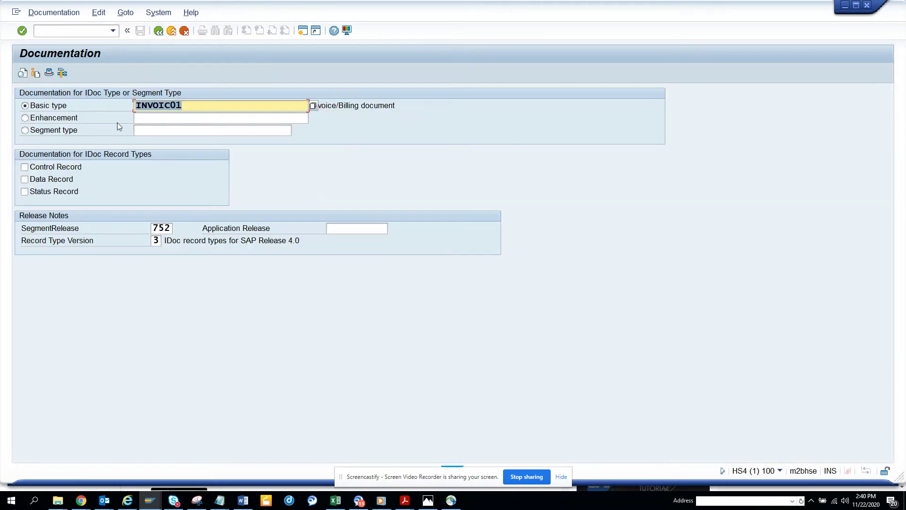
{"action": "left_click", "coordinate": [21, 73]}
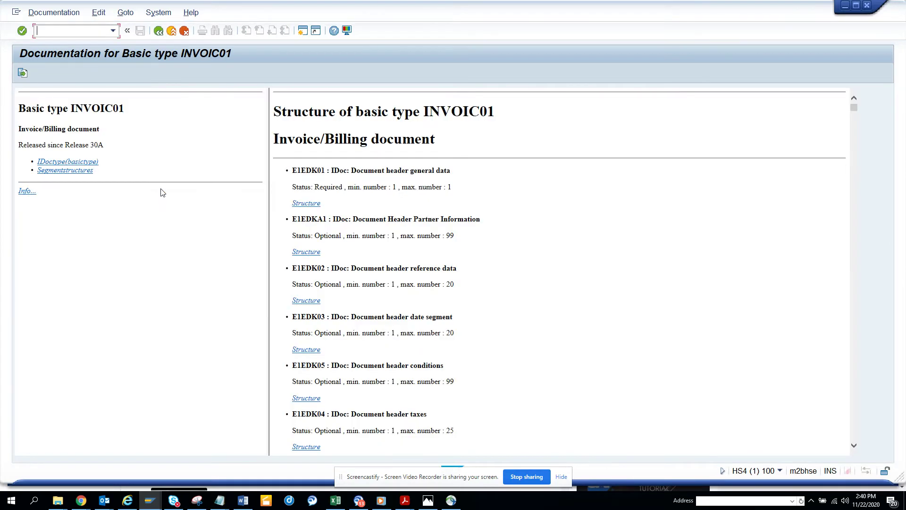
{"action": "left_click", "coordinate": [310, 203]}
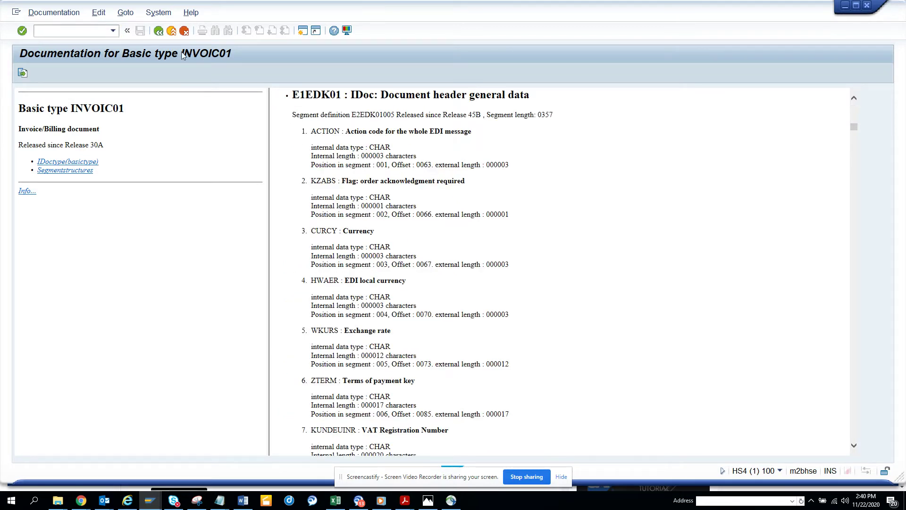
{"action": "left_click", "coordinate": [160, 33]}
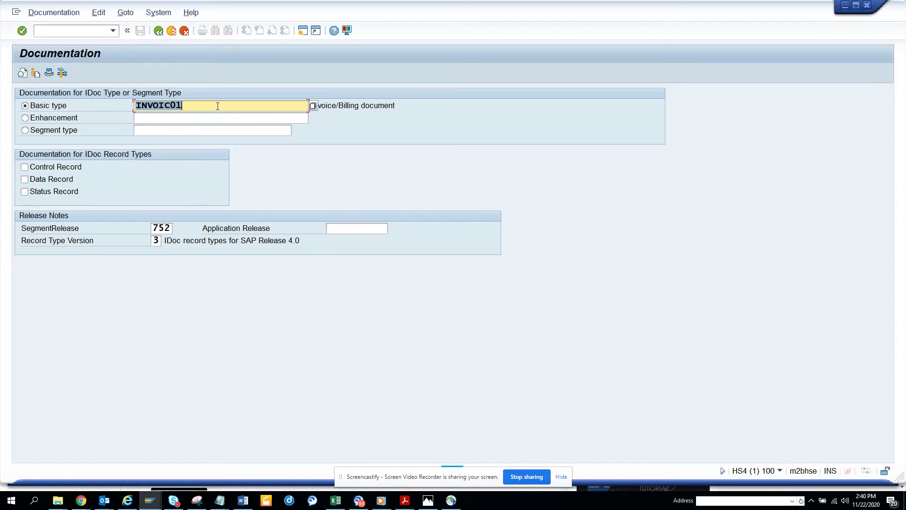
Step: Replace INVOIC01 with ORDERS01 as the basic type using an orders* search
{"action": "left_click", "coordinate": [220, 106]}
{"action": "key", "text": "Return"}
{"action": "type", "text": "orders"}
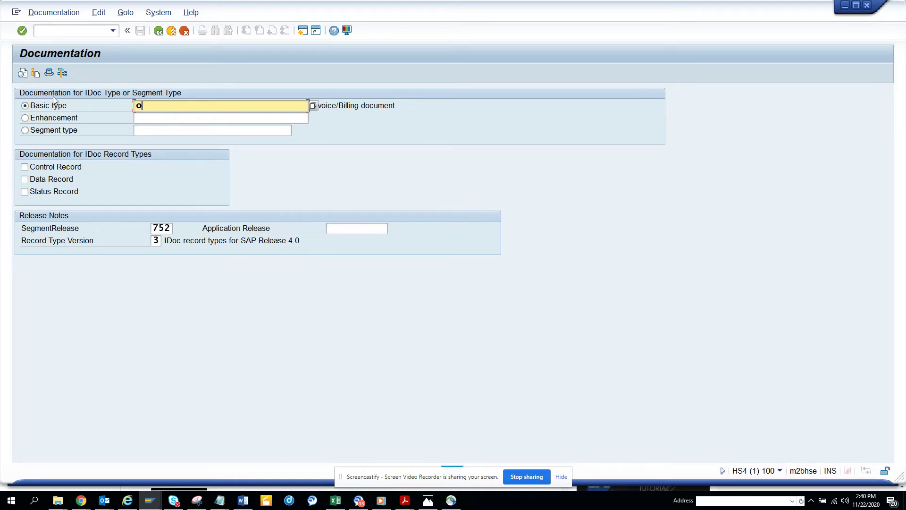
{"action": "type", "text": "*"}
{"action": "key", "text": "F4"}
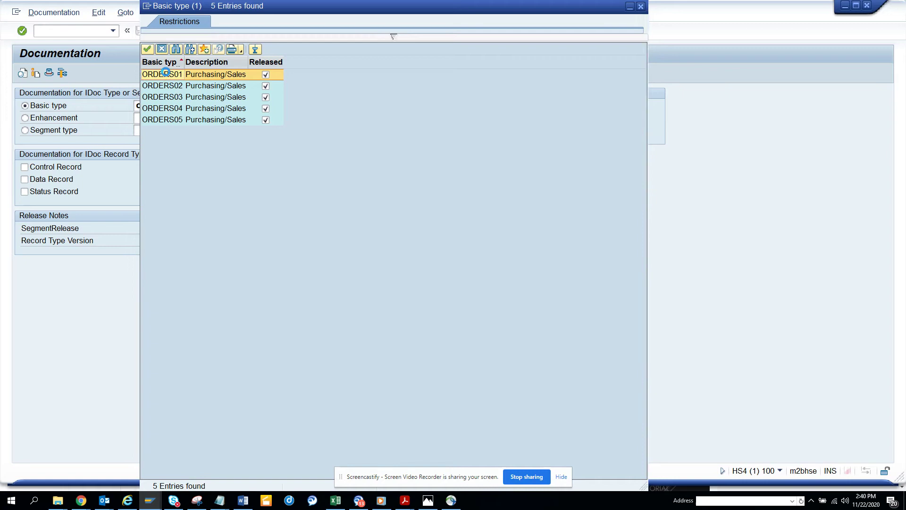
{"action": "double_click", "coordinate": [167, 75]}
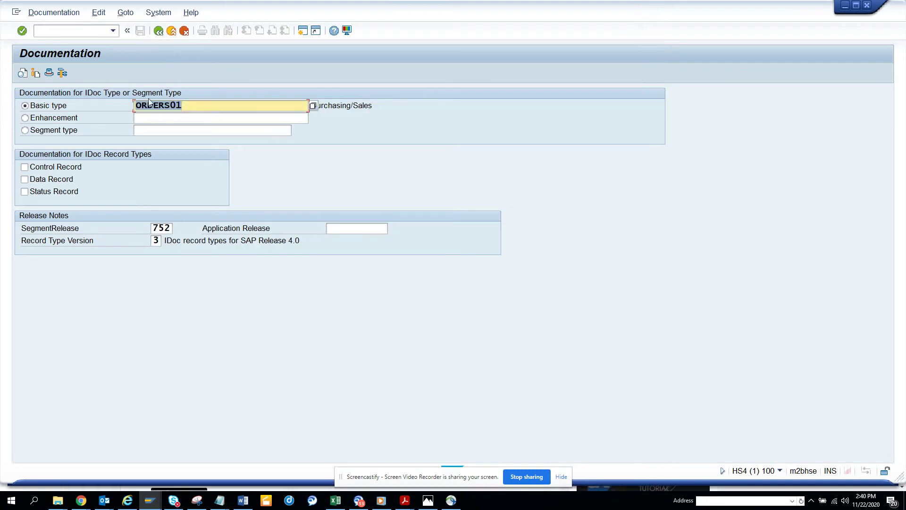
Step: Open ORDERS01 HTML documentation and scroll from E1EDK01 through the E1EDK04 and E1EDK05 segments
{"action": "left_click", "coordinate": [23, 73]}
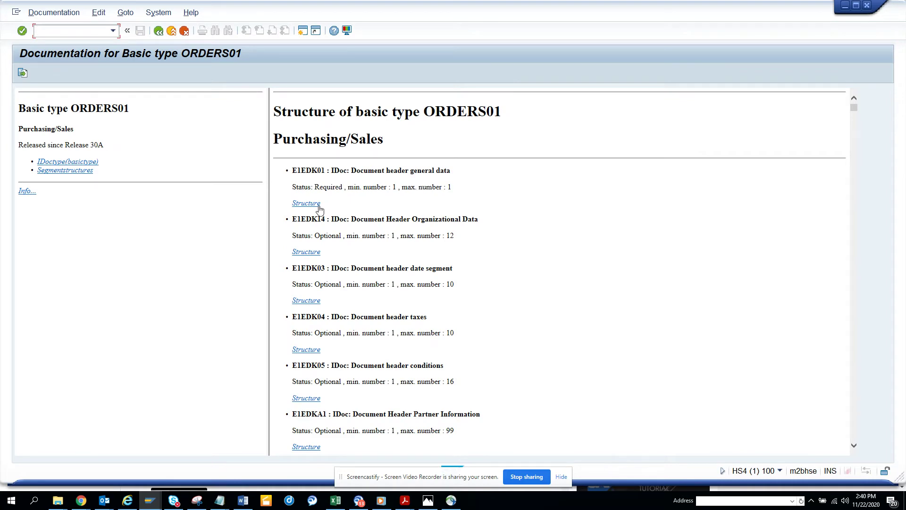
{"action": "left_click", "coordinate": [319, 208]}
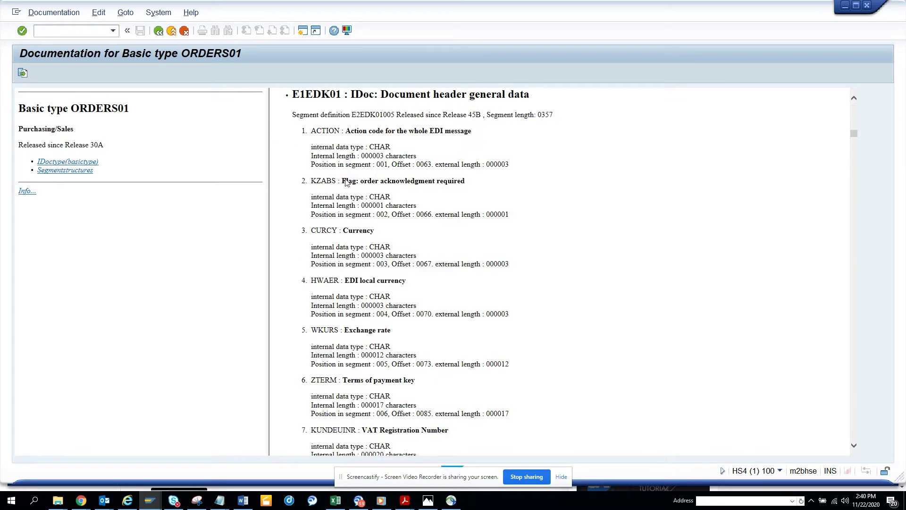
{"action": "scroll", "coordinate": [379, 280], "scroll_direction": "down", "scroll_amount": 20}
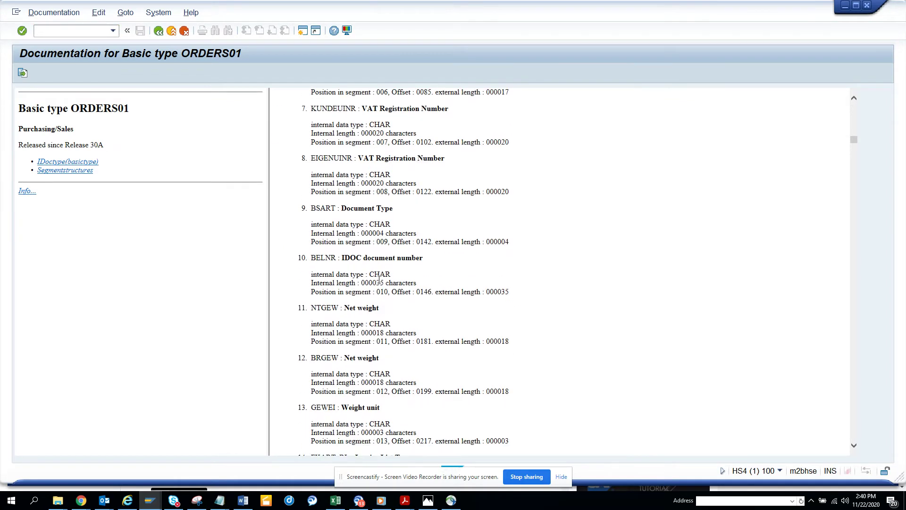
{"action": "scroll", "coordinate": [379, 283], "scroll_direction": "down", "scroll_amount": 5}
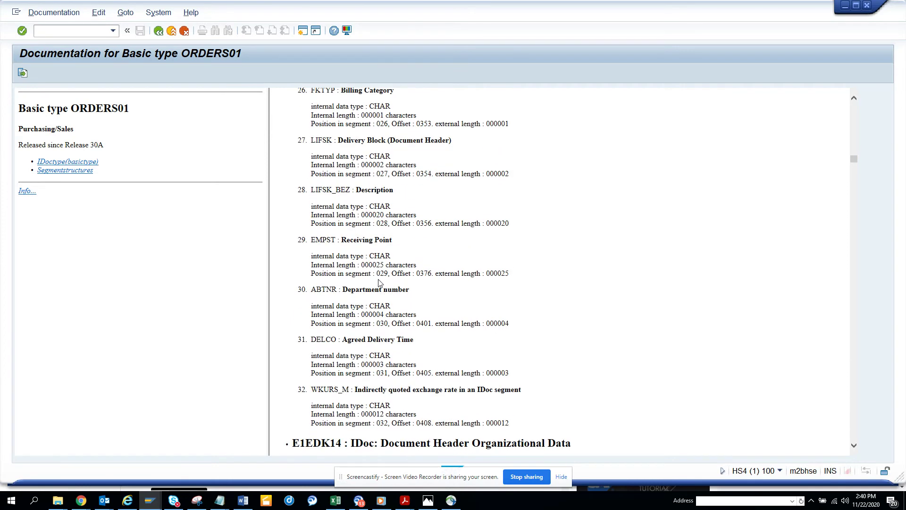
{"action": "scroll", "coordinate": [438, 416], "scroll_direction": "down", "scroll_amount": 6}
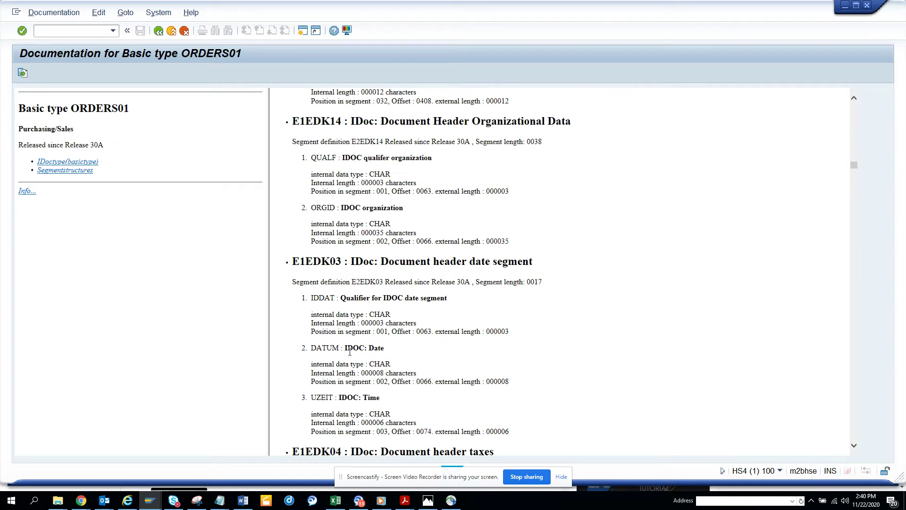
{"action": "scroll", "coordinate": [349, 352], "scroll_direction": "down", "scroll_amount": 6}
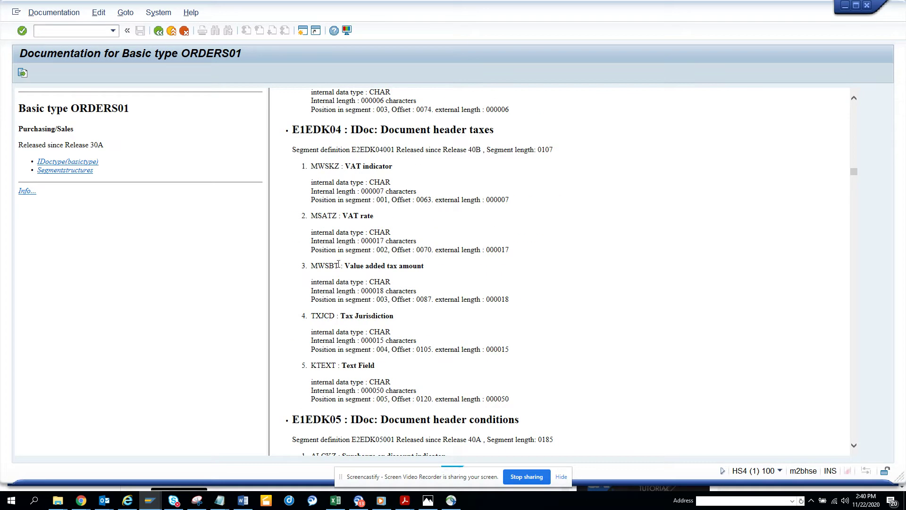
{"action": "scroll", "coordinate": [372, 223], "scroll_direction": "down", "scroll_amount": 1}
{"action": "scroll", "coordinate": [372, 223], "scroll_direction": "down", "scroll_amount": 5}
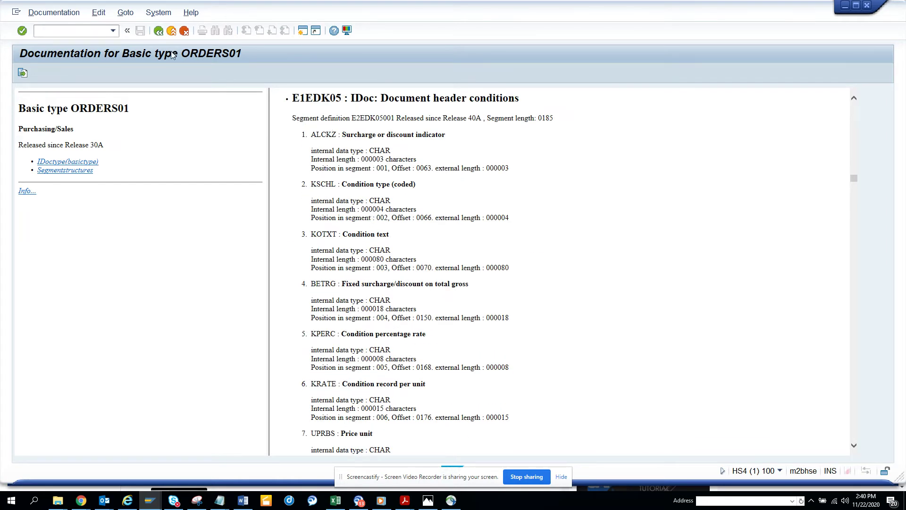
{"action": "left_click", "coordinate": [159, 33]}
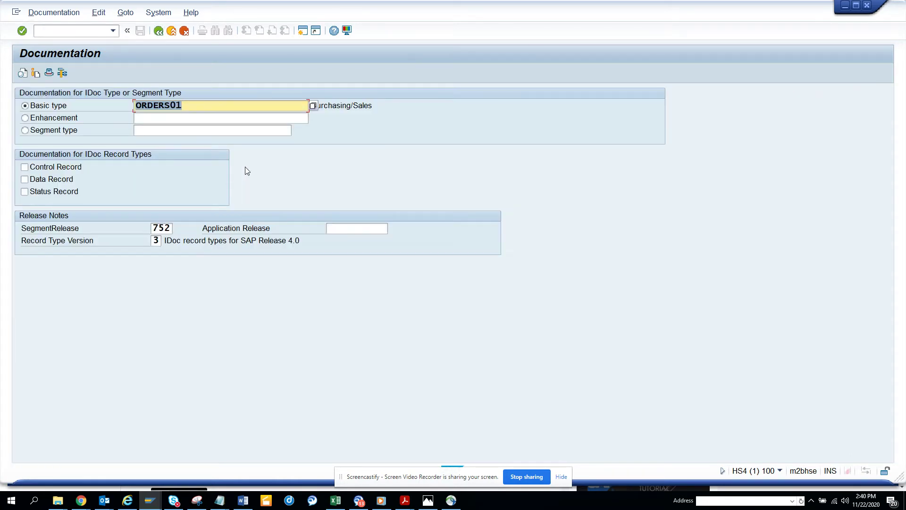
{"action": "left_click", "coordinate": [49, 73]}
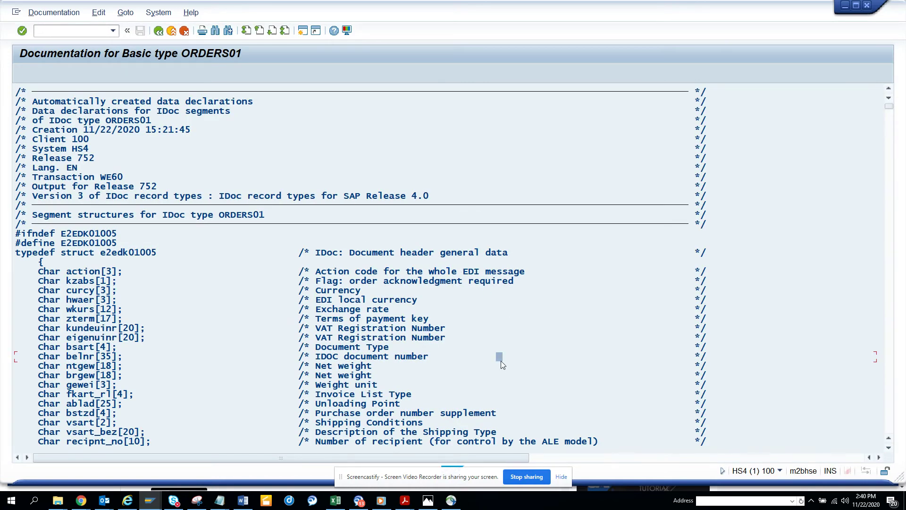
{"action": "scroll", "coordinate": [500, 360], "scroll_direction": "down", "scroll_amount": 10}
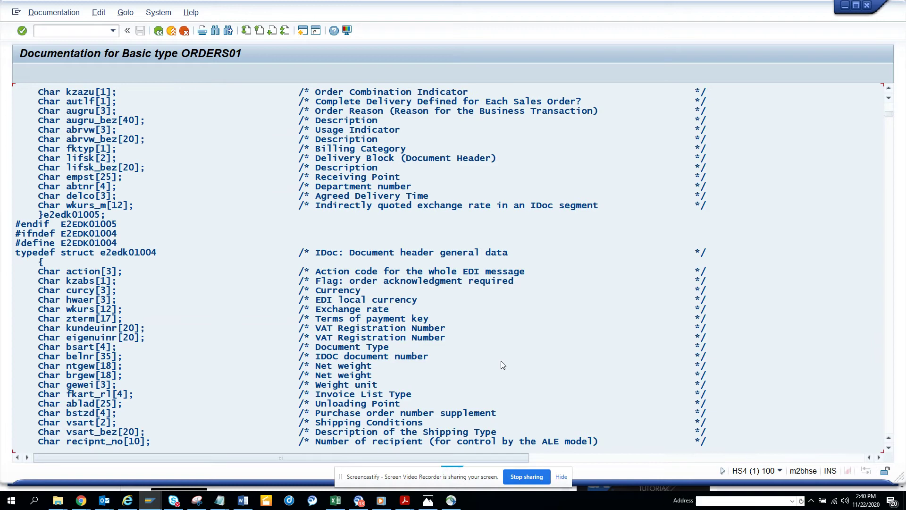
{"action": "scroll", "coordinate": [502, 364], "scroll_direction": "down", "scroll_amount": 20}
{"action": "scroll", "coordinate": [503, 364], "scroll_direction": "down", "scroll_amount": 13}
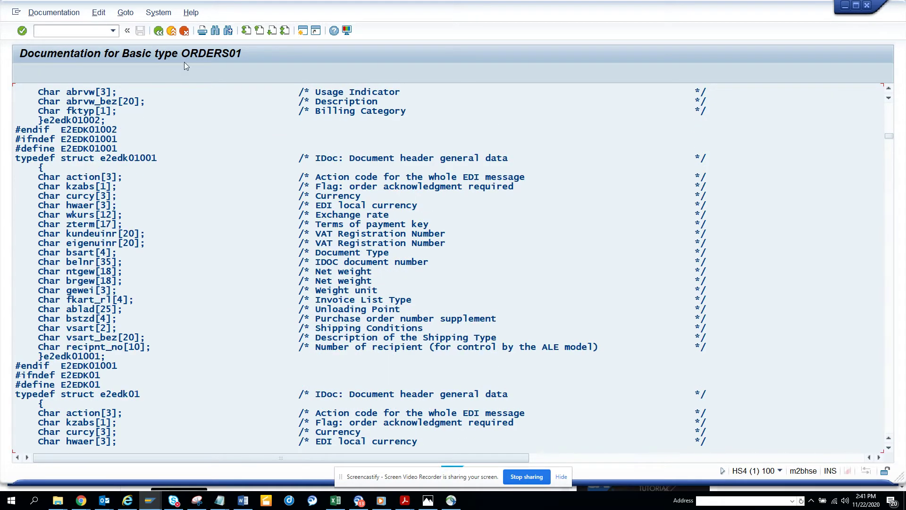
{"action": "left_click", "coordinate": [157, 31]}
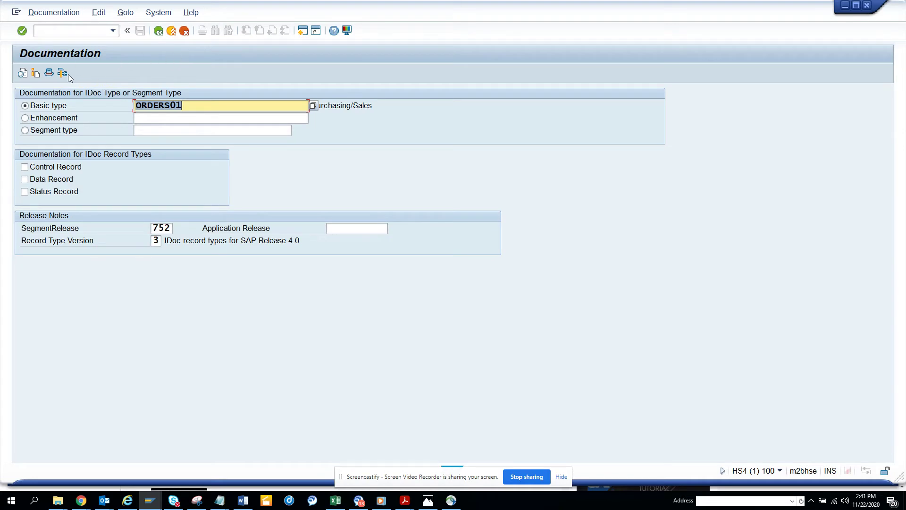
{"action": "left_click", "coordinate": [64, 74]}
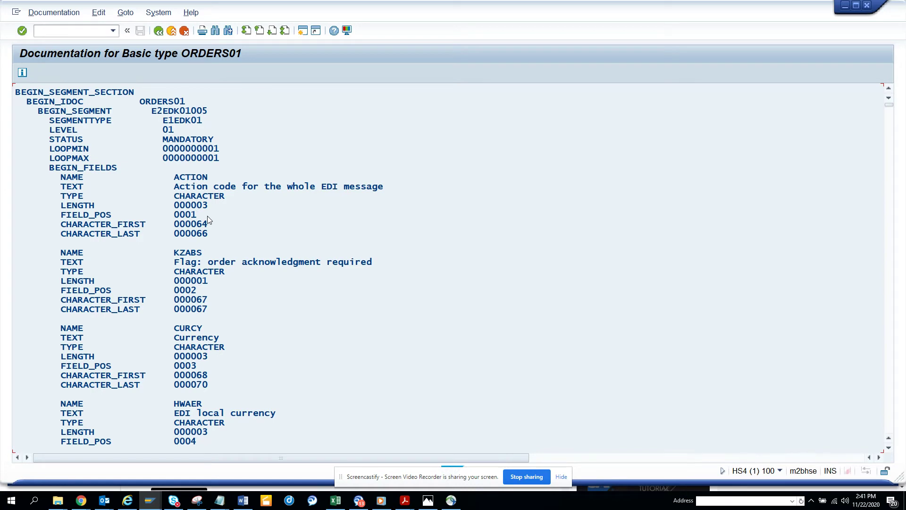
{"action": "scroll", "coordinate": [207, 217], "scroll_direction": "down", "scroll_amount": 20}
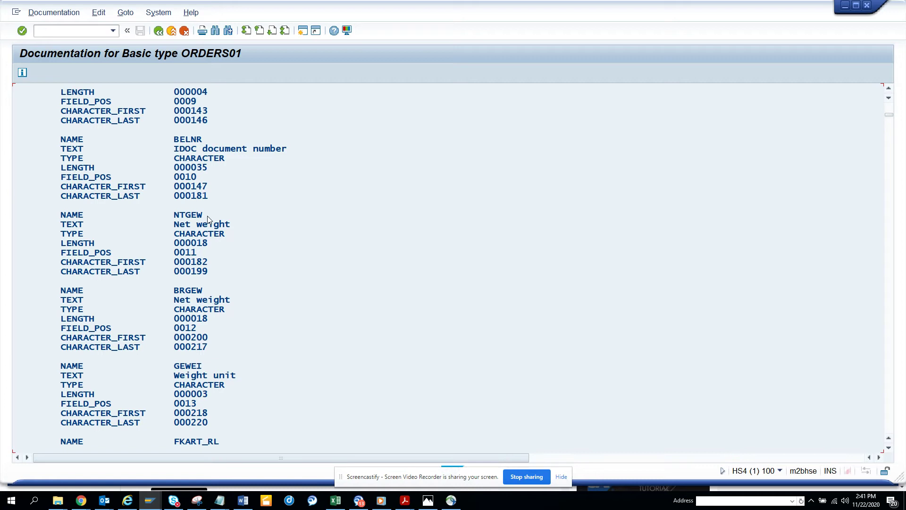
{"action": "scroll", "coordinate": [208, 220], "scroll_direction": "down", "scroll_amount": 13}
{"action": "scroll", "coordinate": [208, 216], "scroll_direction": "down", "scroll_amount": 20}
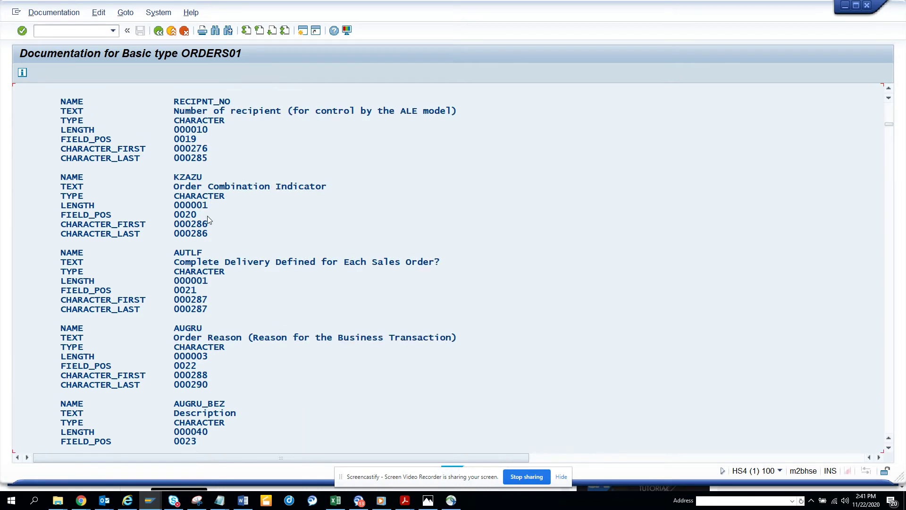
{"action": "left_click", "coordinate": [159, 31]}
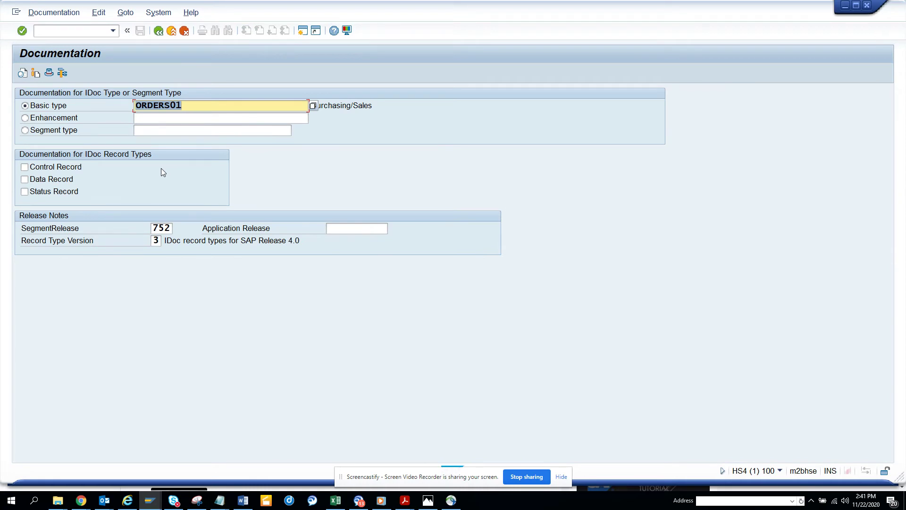
Step: Tick Control Record and view ORDERS01 parser output with control-record fields like TABNAM and DOCNUM
{"action": "left_click", "coordinate": [77, 166]}
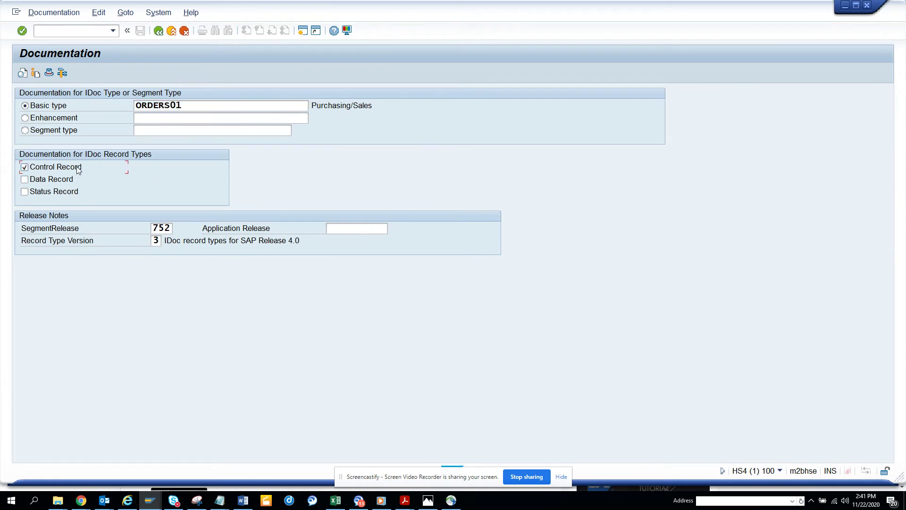
{"action": "left_click", "coordinate": [63, 73]}
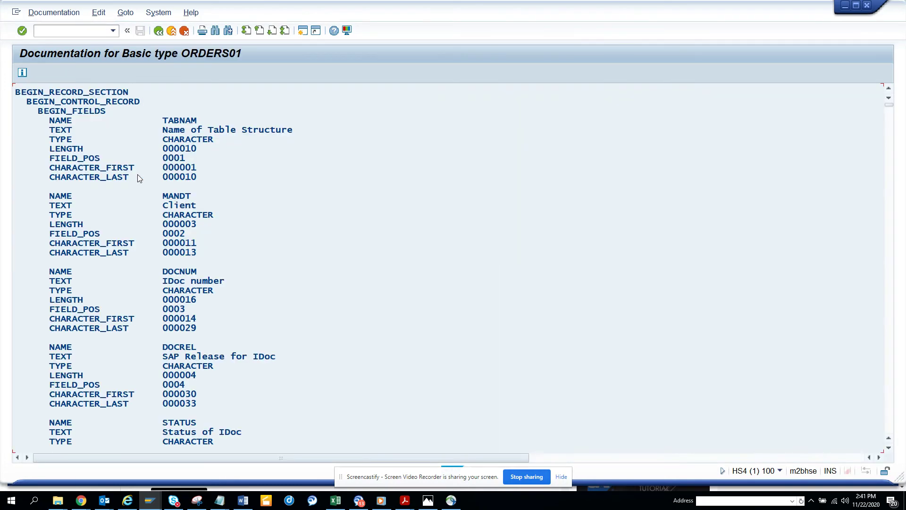
{"action": "left_click", "coordinate": [159, 32]}
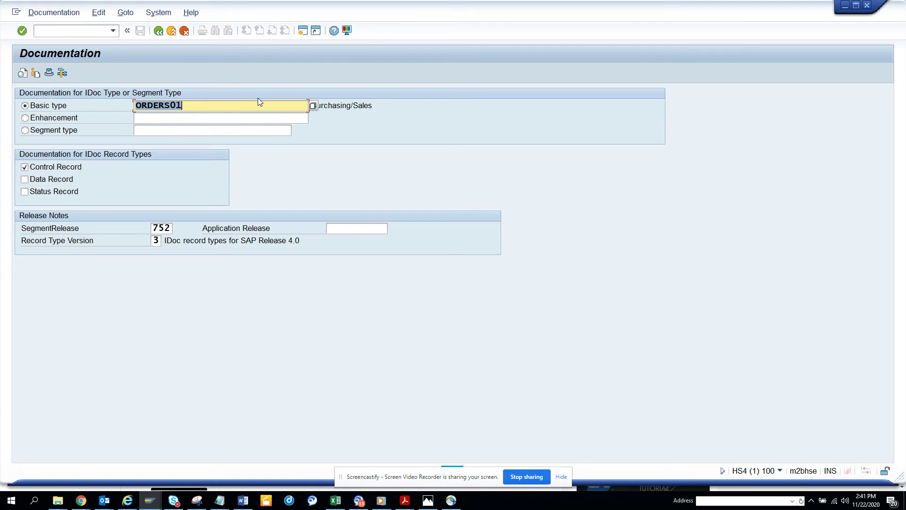
Step: Replace ORDERS01 with MATMAS_BAPI01 as the basic type using a matmas* search
{"action": "key", "text": "Delete"}
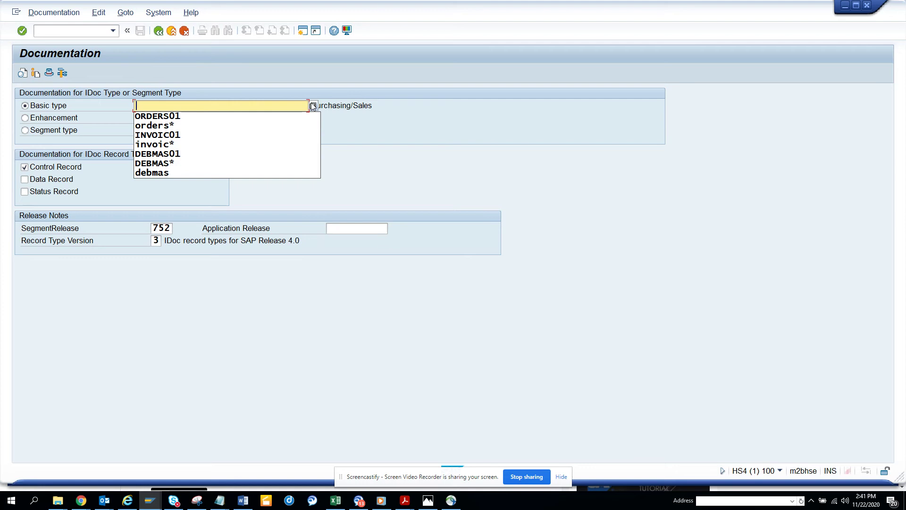
{"action": "type", "text": "matmas"}
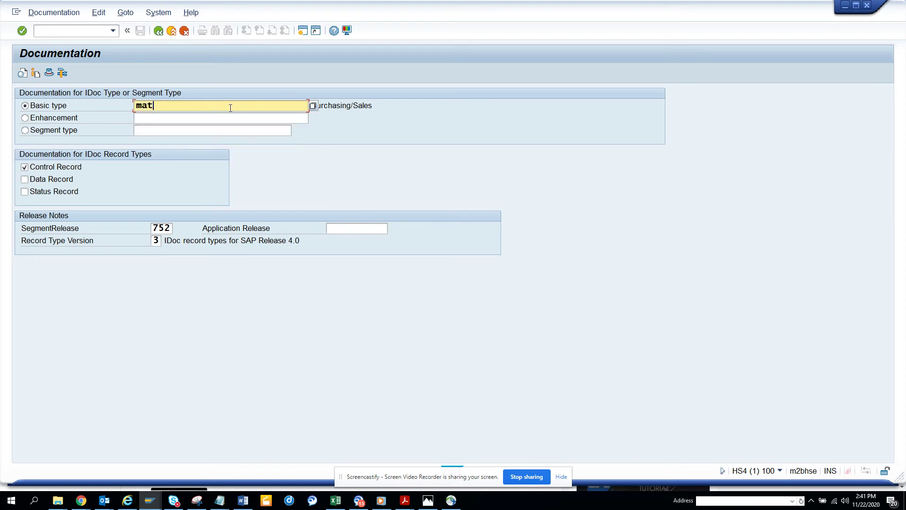
{"action": "type", "text": "*"}
{"action": "key", "text": "F4"}
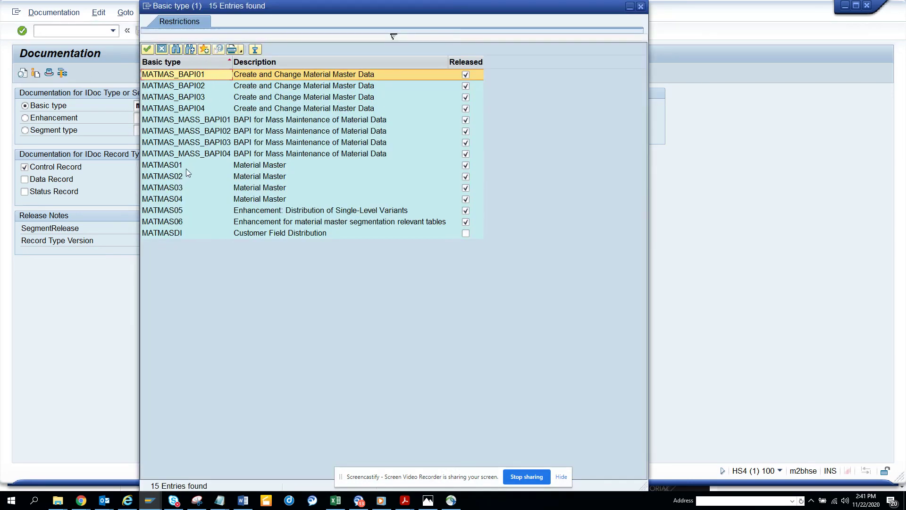
{"action": "double_click", "coordinate": [201, 75]}
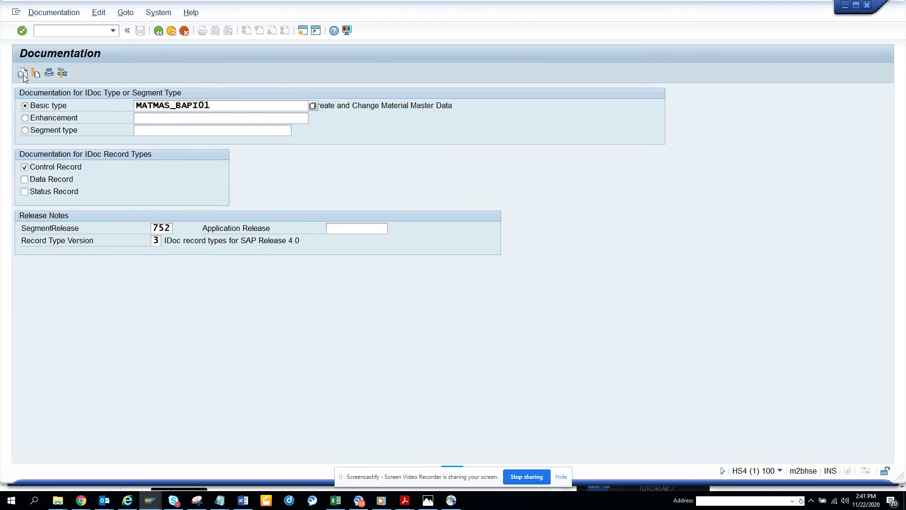
Step: Display MATMAS_BAPI01 HTML documentation, scroll through the control record and fields like FORE_DATE, then return
{"action": "left_click", "coordinate": [23, 73]}
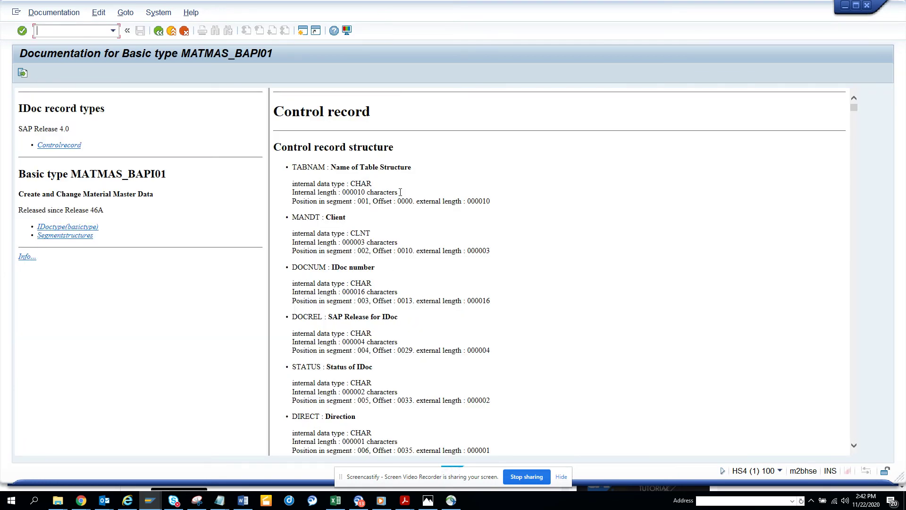
{"action": "scroll", "coordinate": [409, 200], "scroll_direction": "down", "scroll_amount": 13}
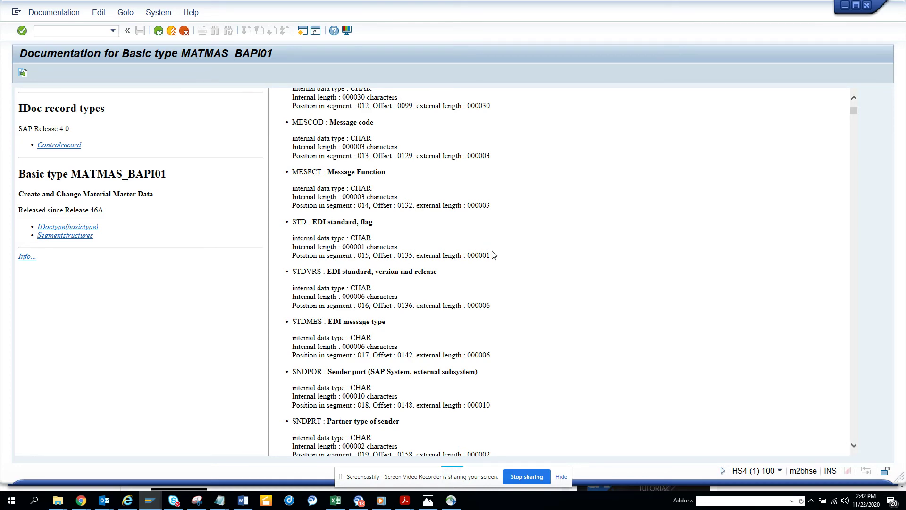
{"action": "left_click_drag", "start_coordinate": [853, 111], "coordinate": [853, 309]}
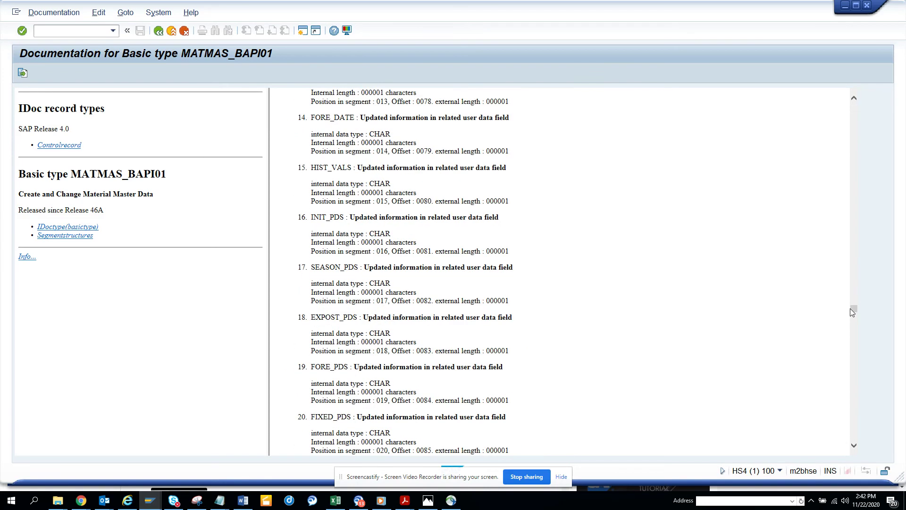
{"action": "left_click", "coordinate": [158, 30]}
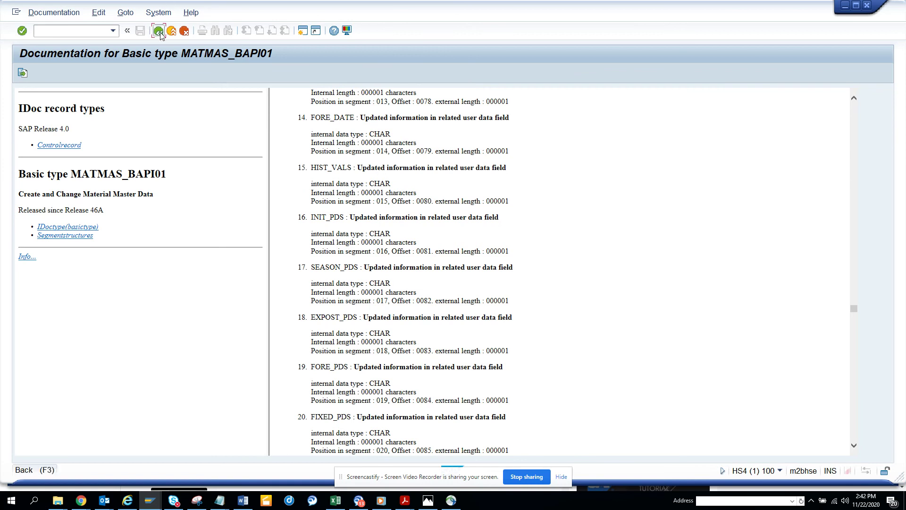
{"action": "left_click", "coordinate": [54, 71]}
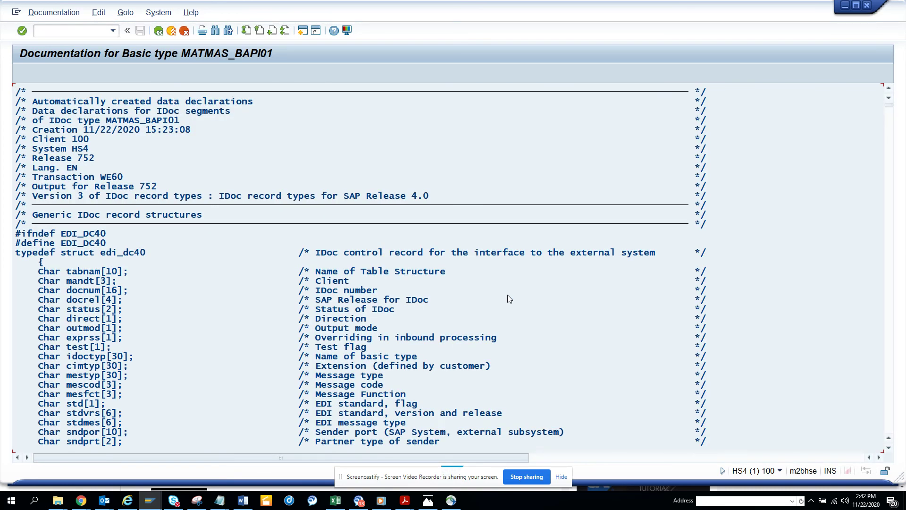
{"action": "key", "text": "Page_Down"}
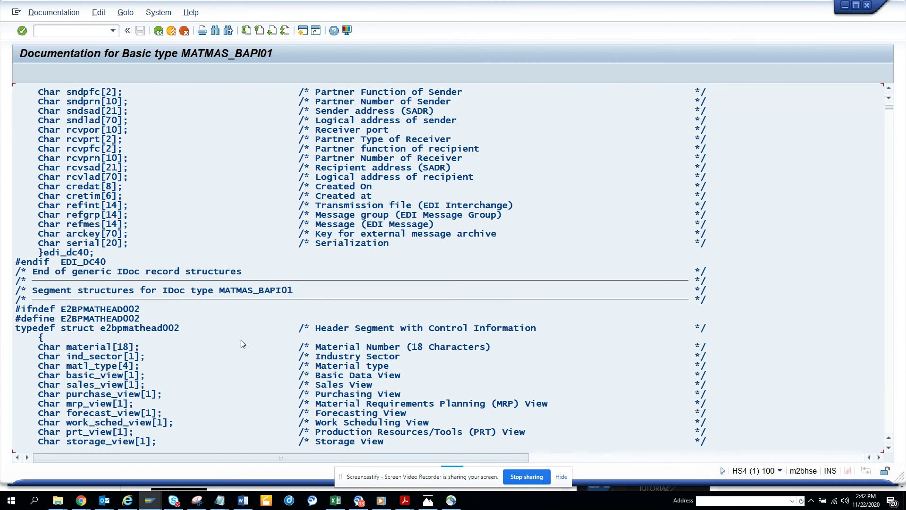
{"action": "left_click", "coordinate": [159, 31]}
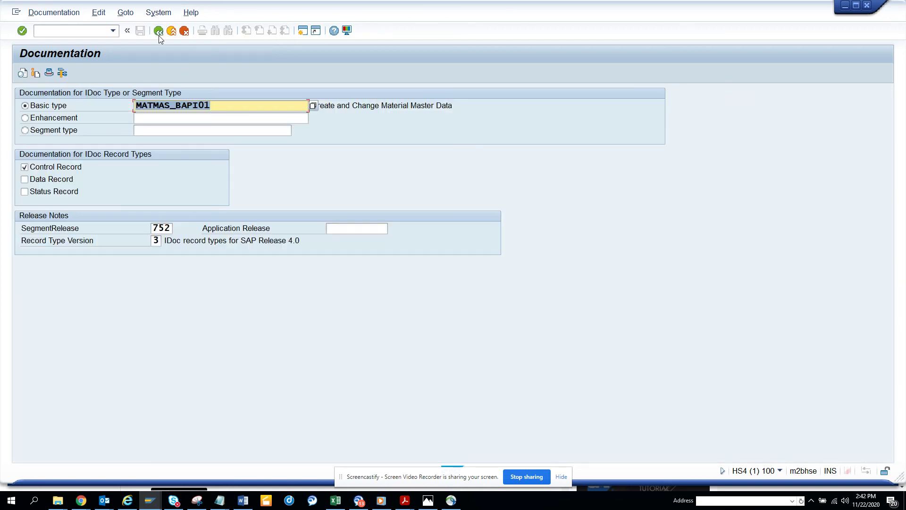